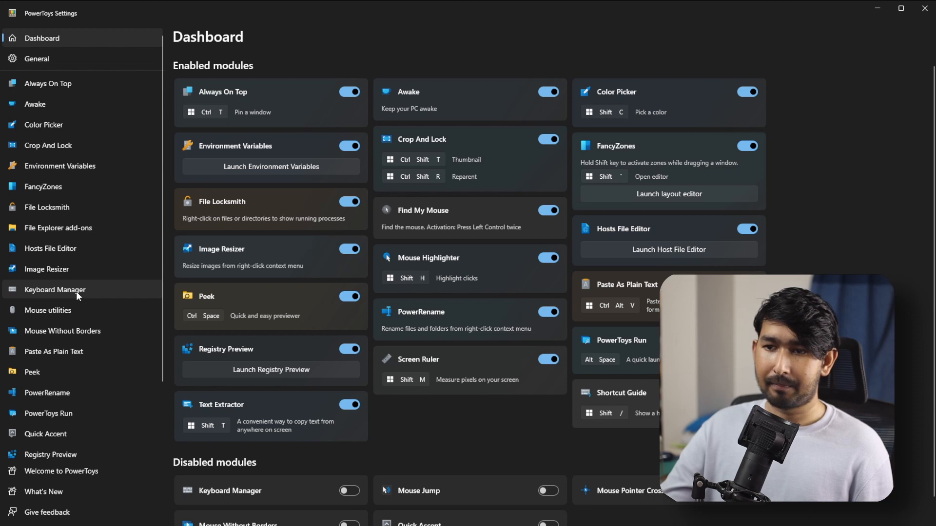
- Turn on Keyboard Manager and open its editor for remapping individual keys
left_click(76, 292)
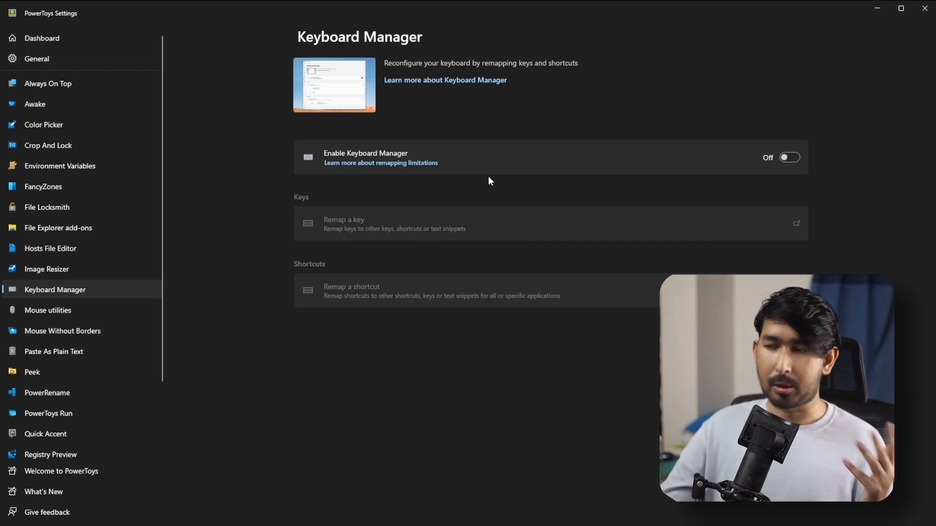
left_click(799, 157)
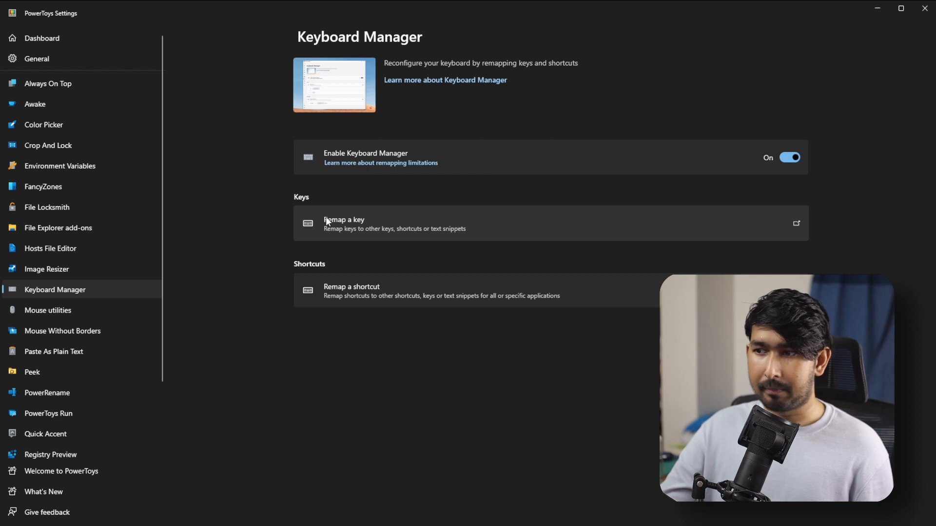
left_click(409, 232)
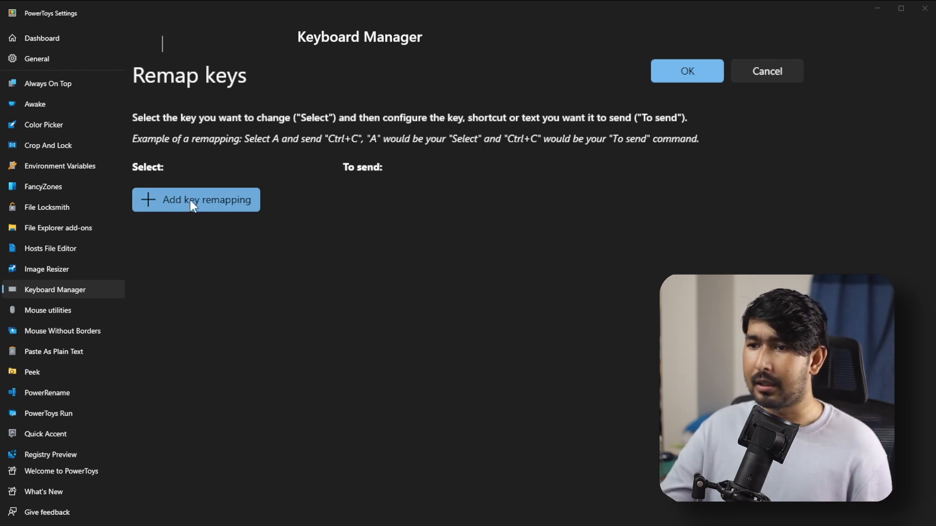
- Add a key remapping that makes the Q key send S
left_click(173, 206)
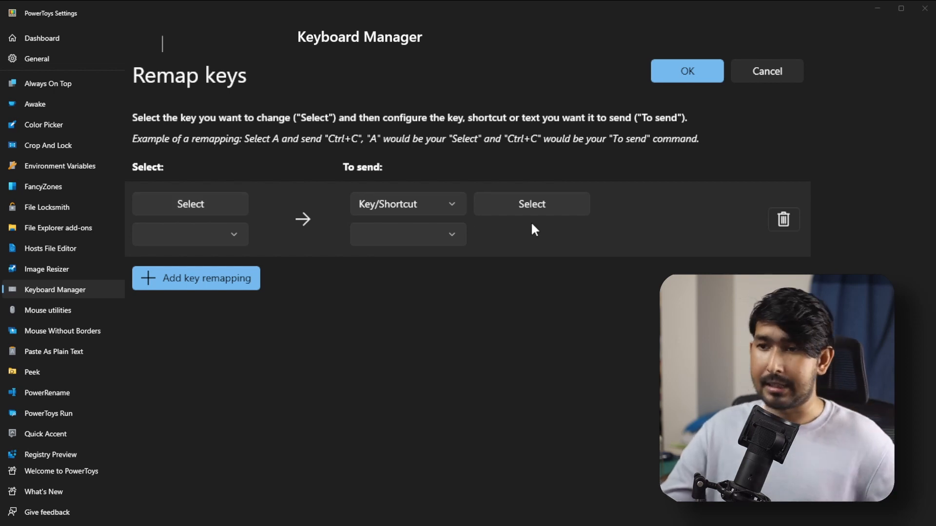
left_click(200, 202)
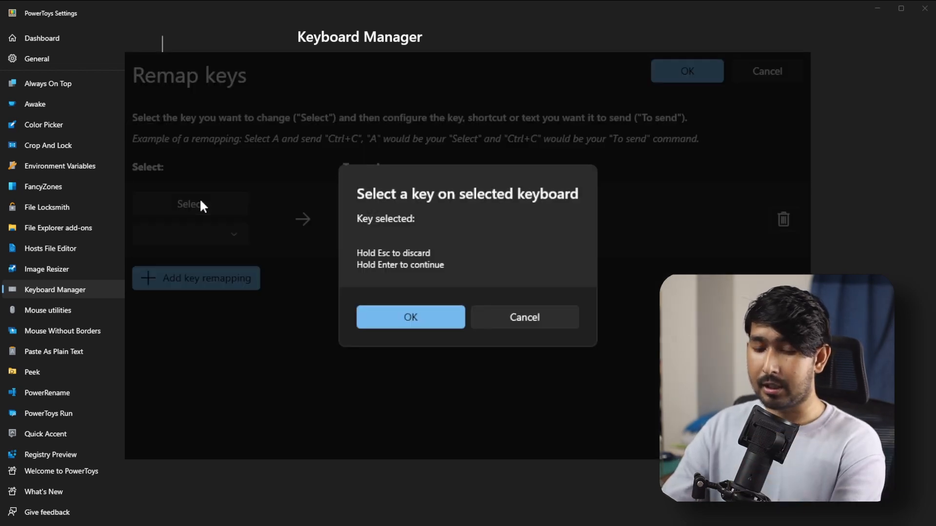
key("q")
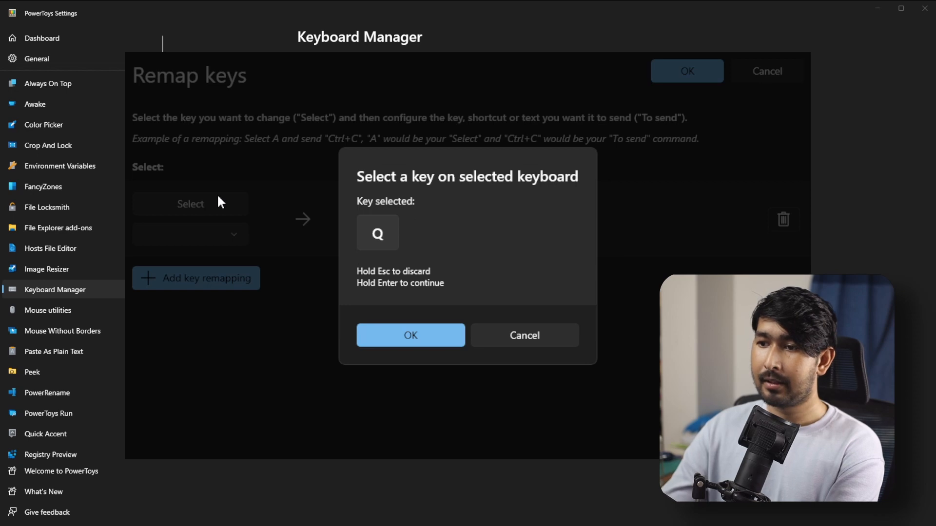
left_click(425, 337)
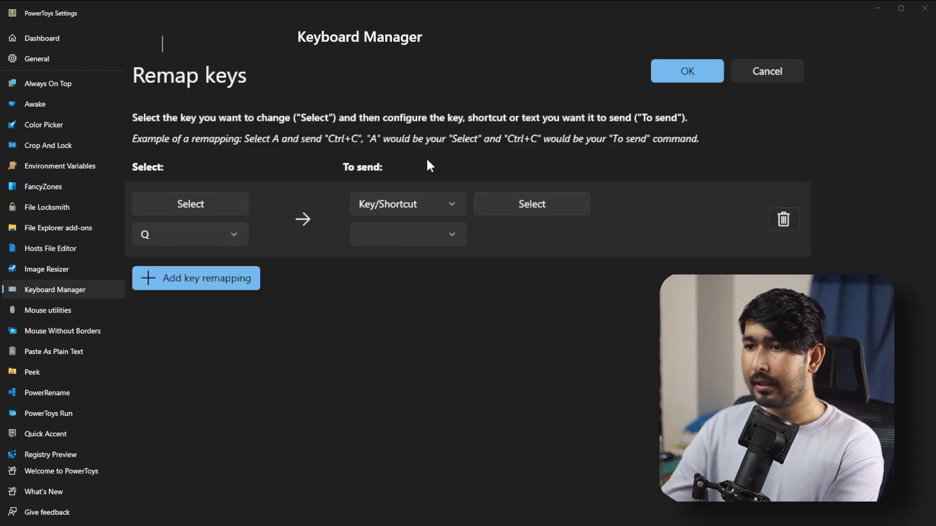
left_click(524, 205)
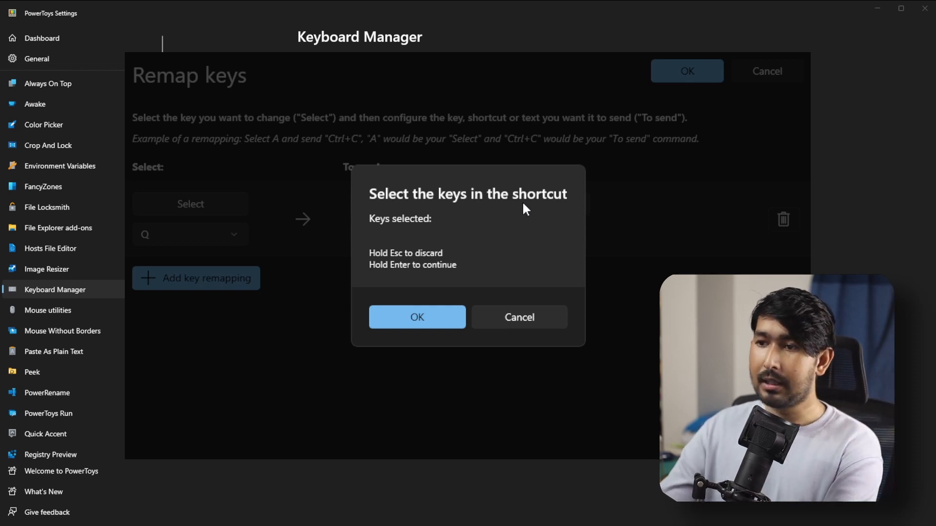
key("s")
left_click(422, 337)
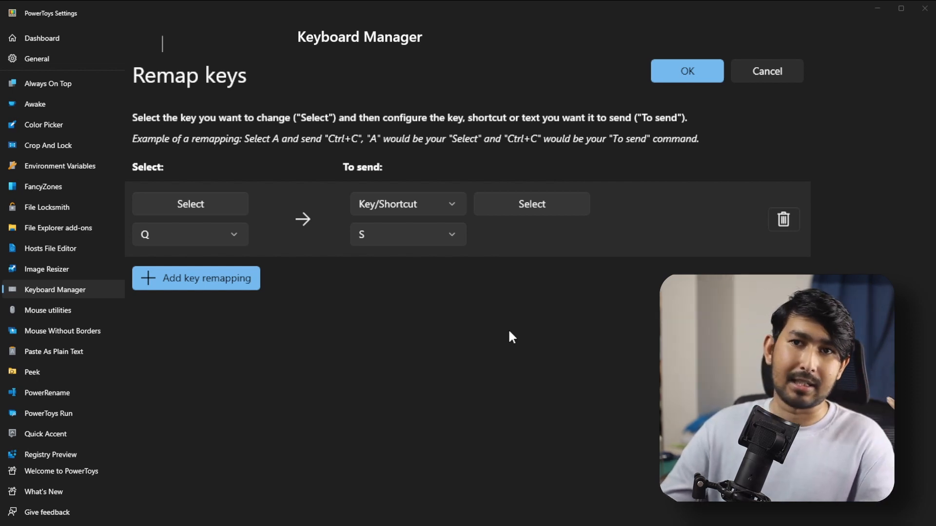
- Add a second key remapping that makes the S key send Q
left_click(246, 279)
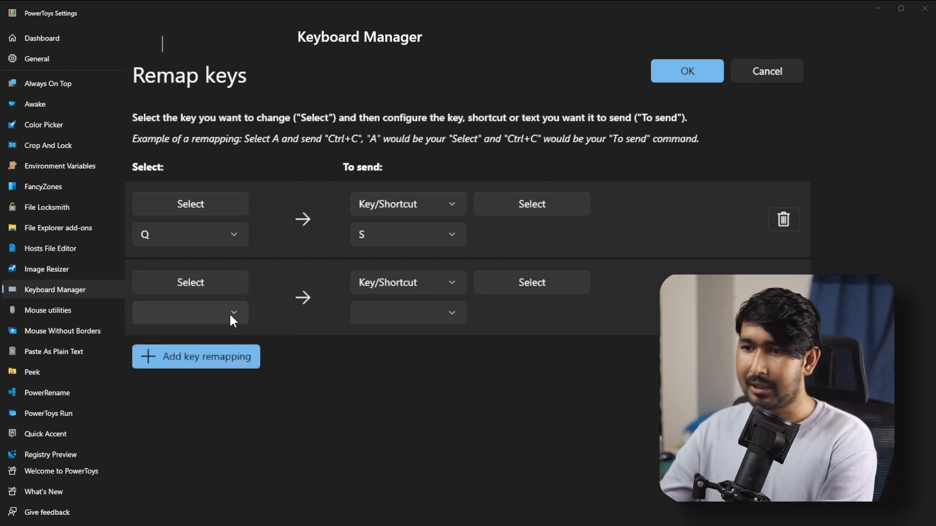
left_click(218, 281)
key("s")
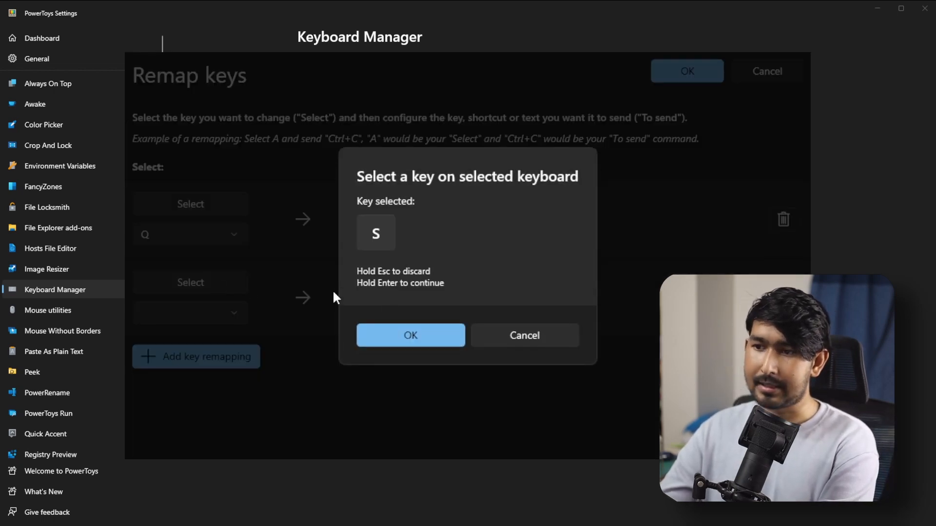
left_click(403, 324)
left_click(499, 281)
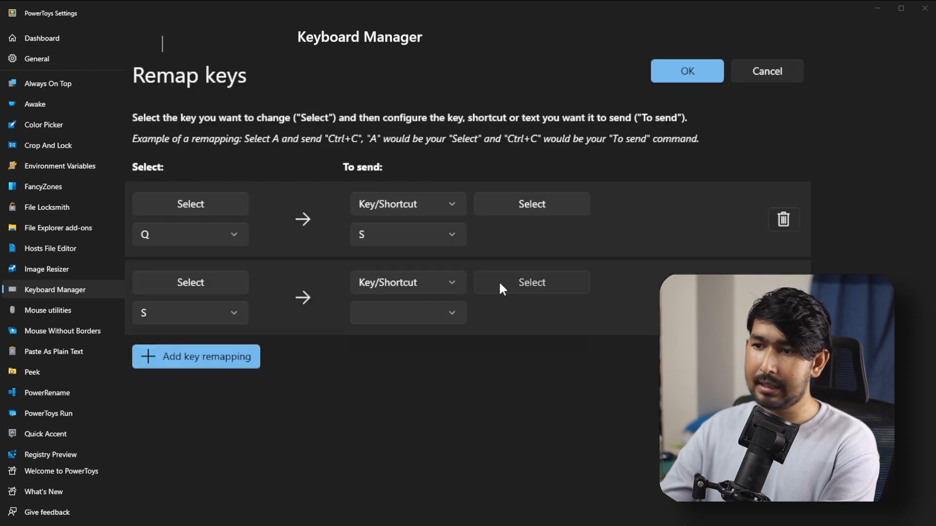
key("q")
left_click(451, 343)
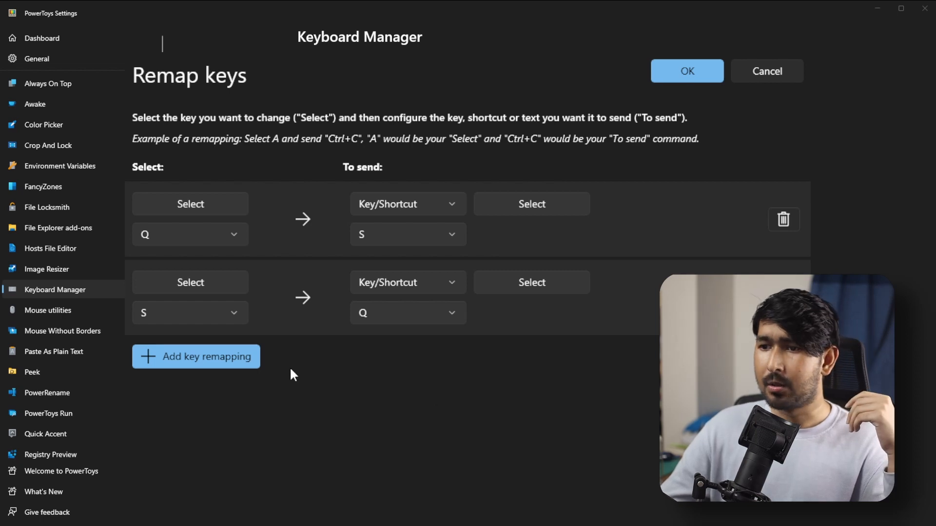
- Add a remapping from Shift (Right) to Ctrl (Left) + V and save all key remappings, continuing past the unassigned-key warning
left_click(221, 358)
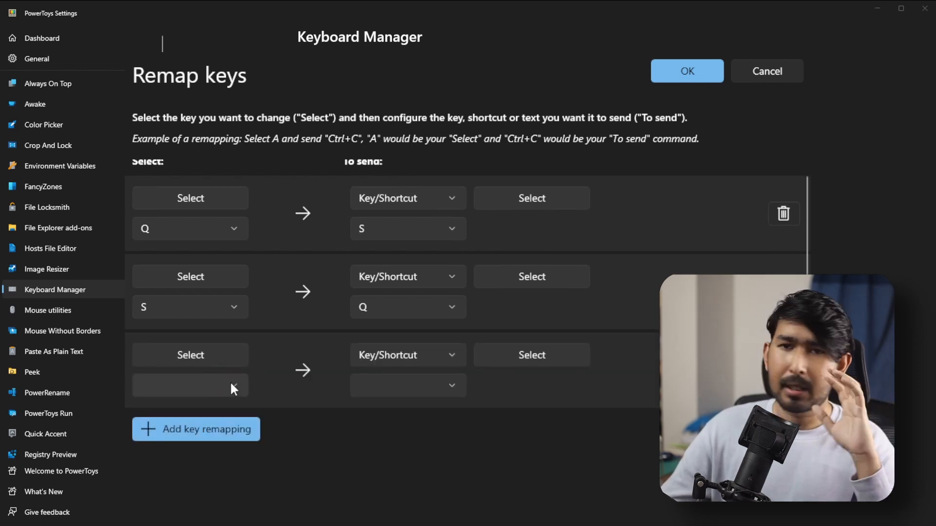
left_click(226, 357)
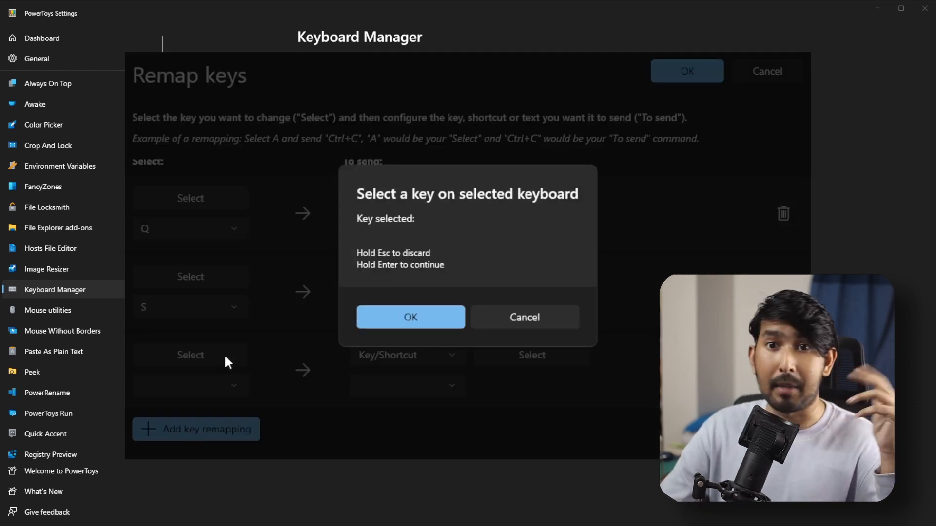
key("shift")
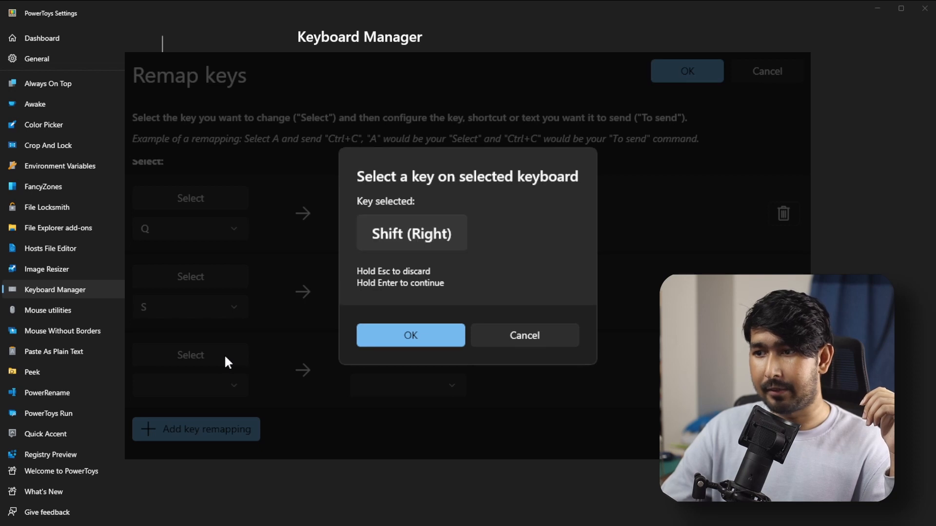
left_click(406, 332)
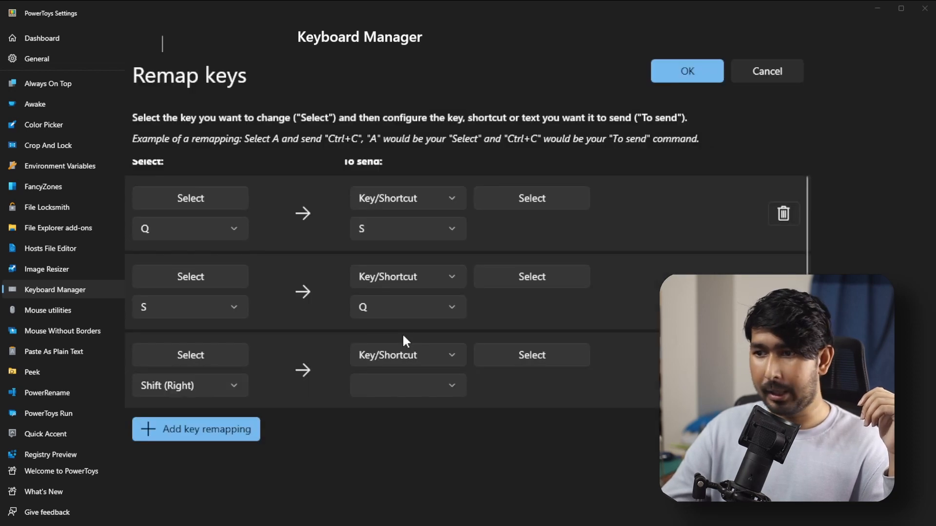
left_click(530, 362)
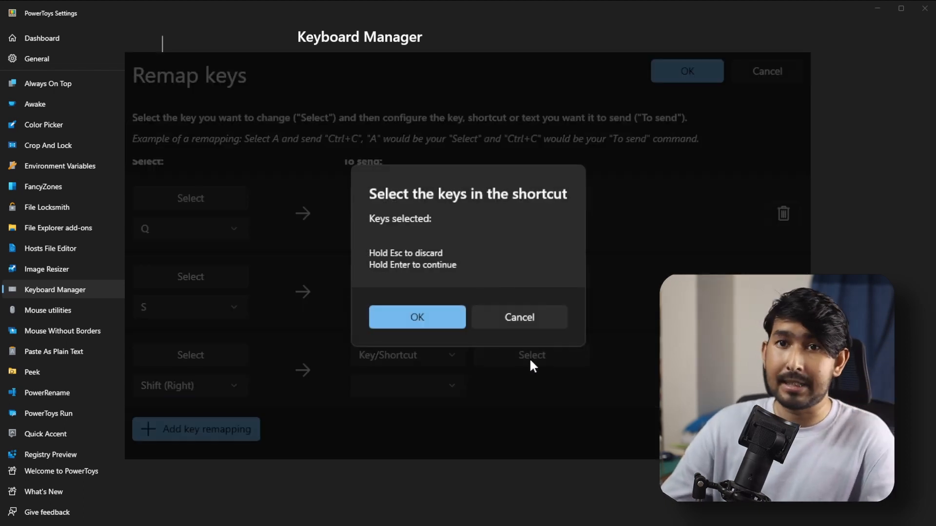
key("ctrl")
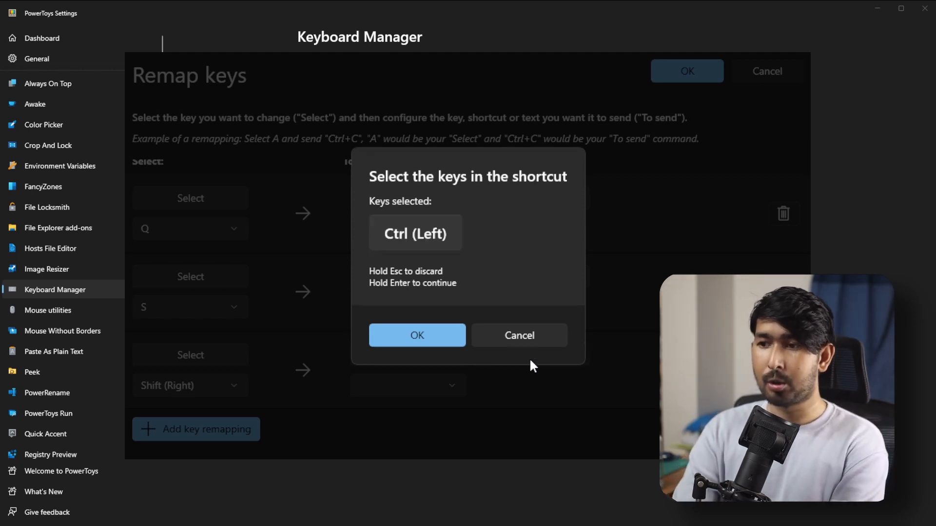
key("ctrl+v")
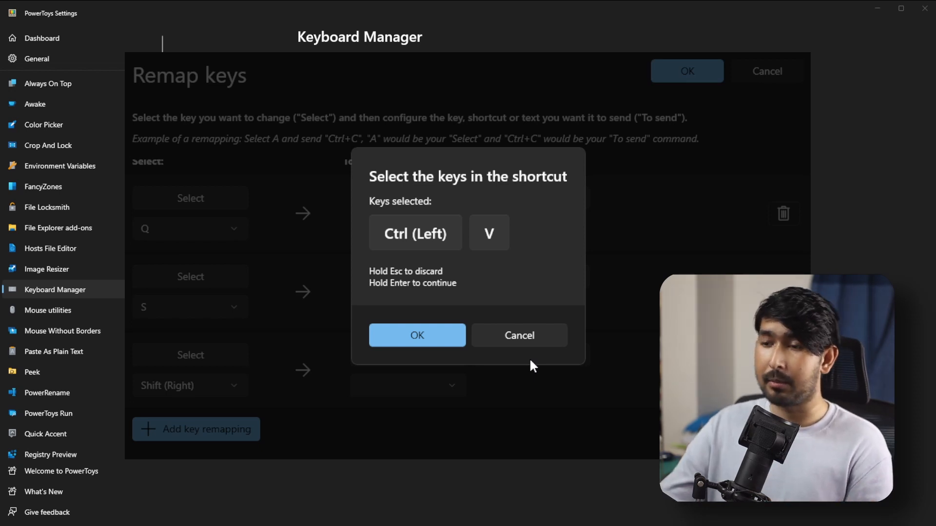
left_click(393, 337)
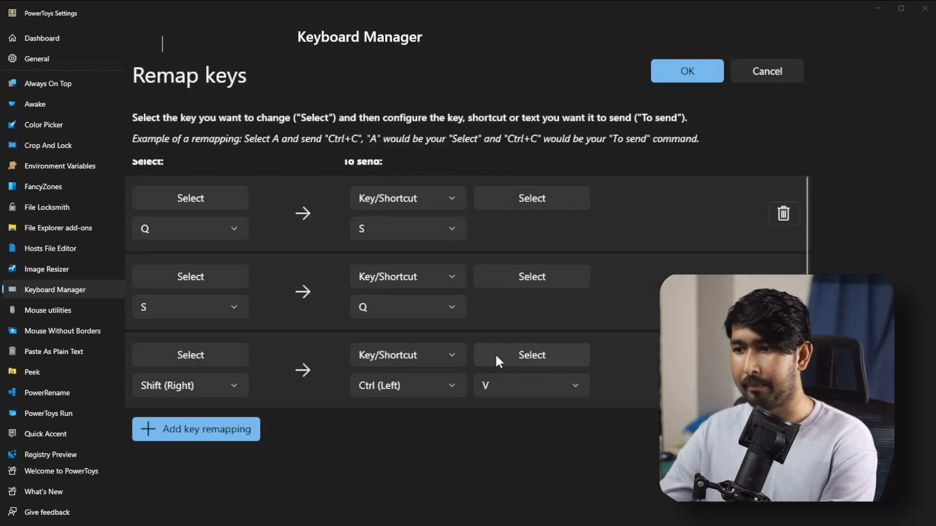
left_click(683, 66)
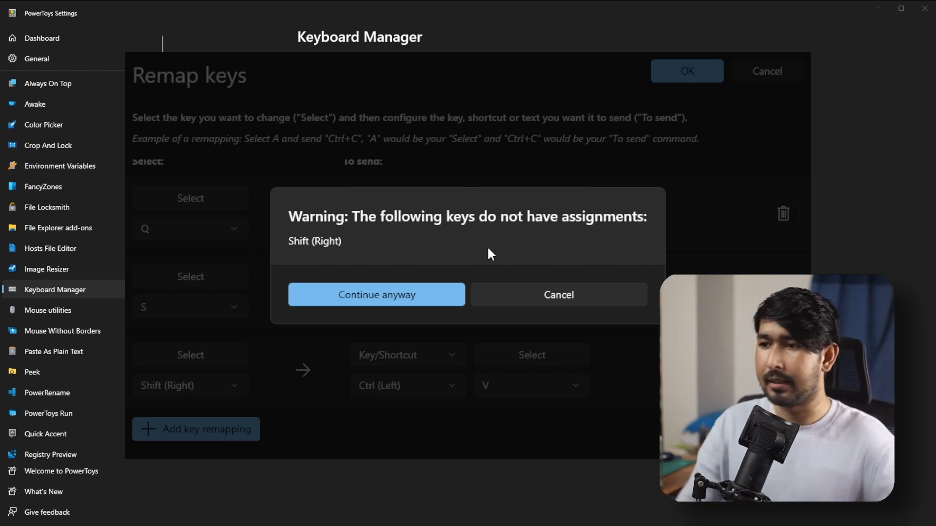
left_click(446, 294)
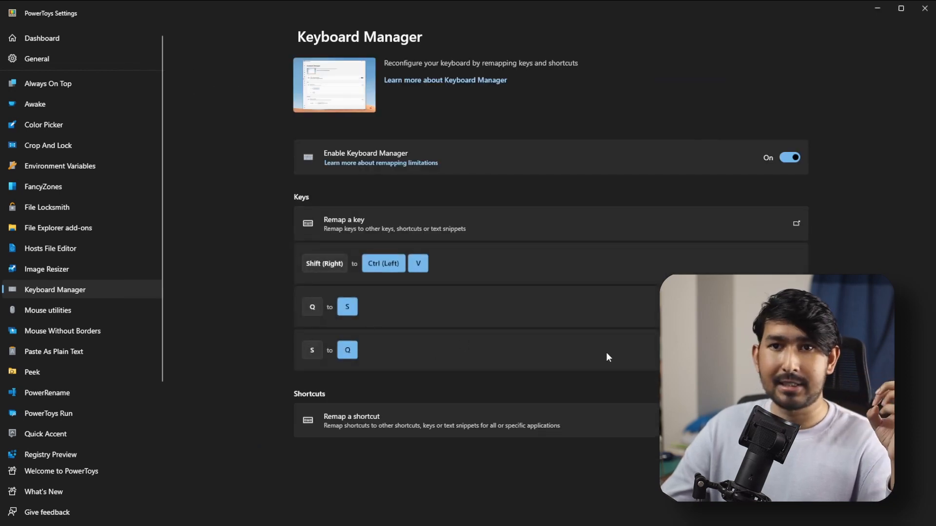
- Reopen the key remappings and examine the output type and target key choices for the Q key
left_click(604, 221)
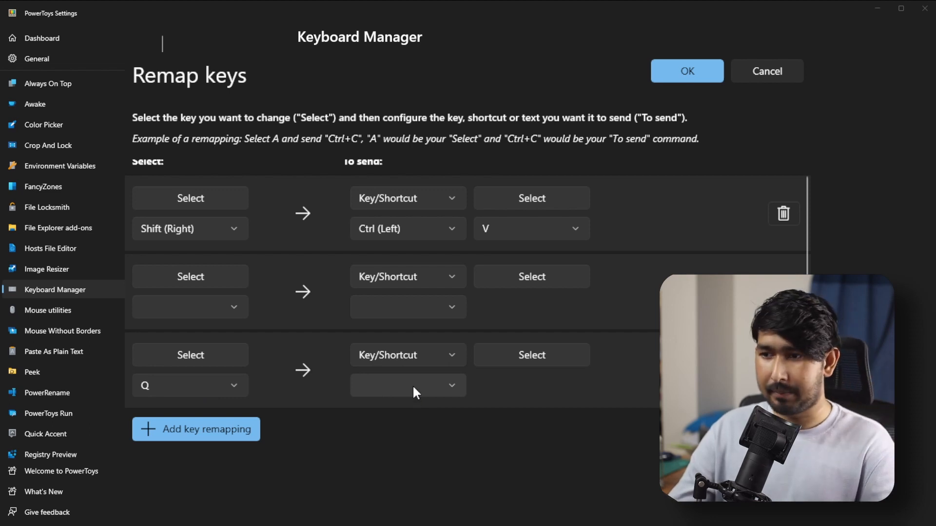
left_click(452, 362)
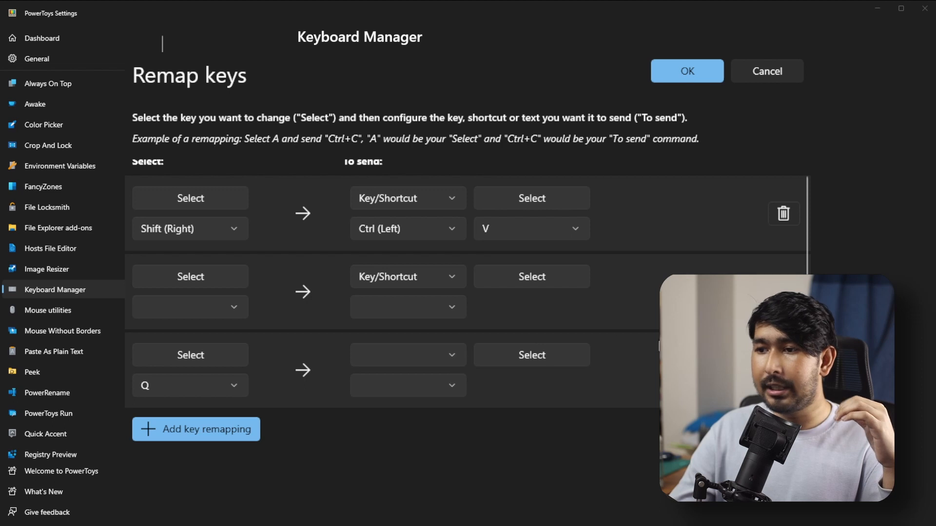
left_click(659, 342)
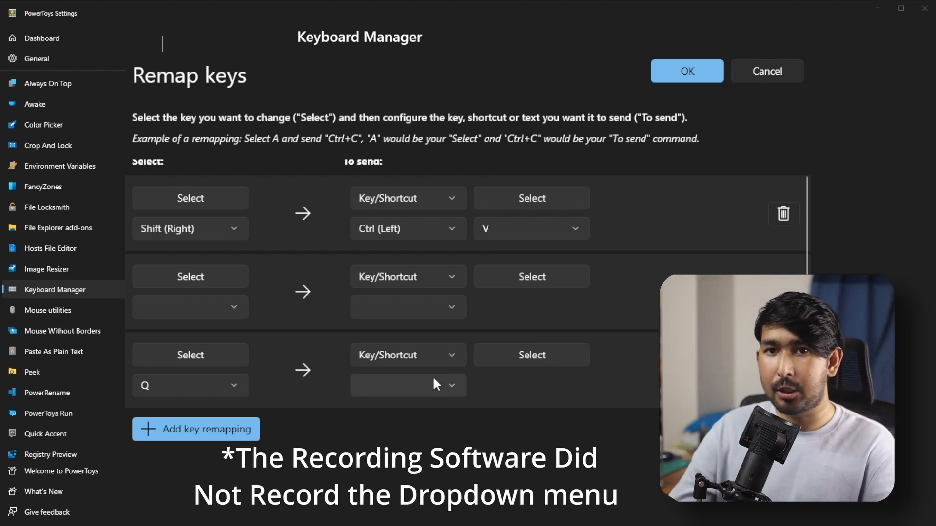
left_click(445, 387)
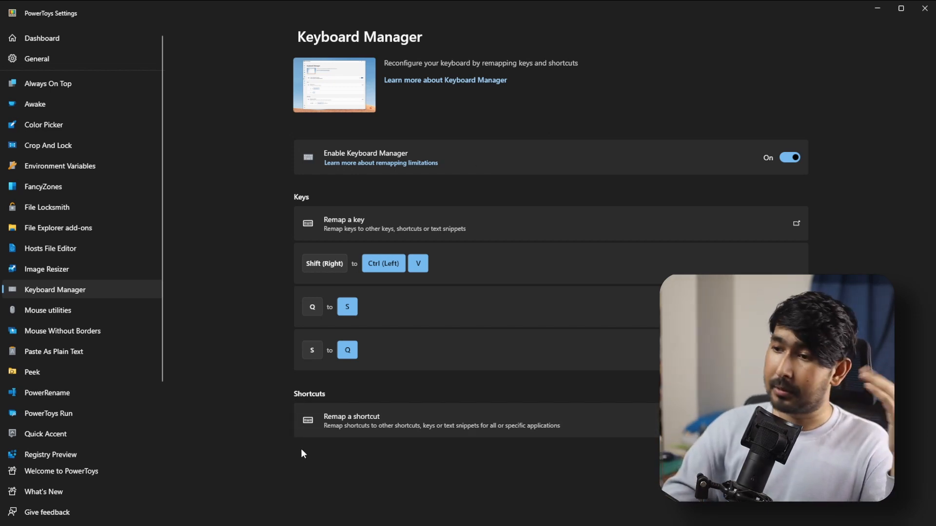
- Open the shortcut remapping editor, add a blank shortcut remapping and start editing its target app
left_click(366, 417)
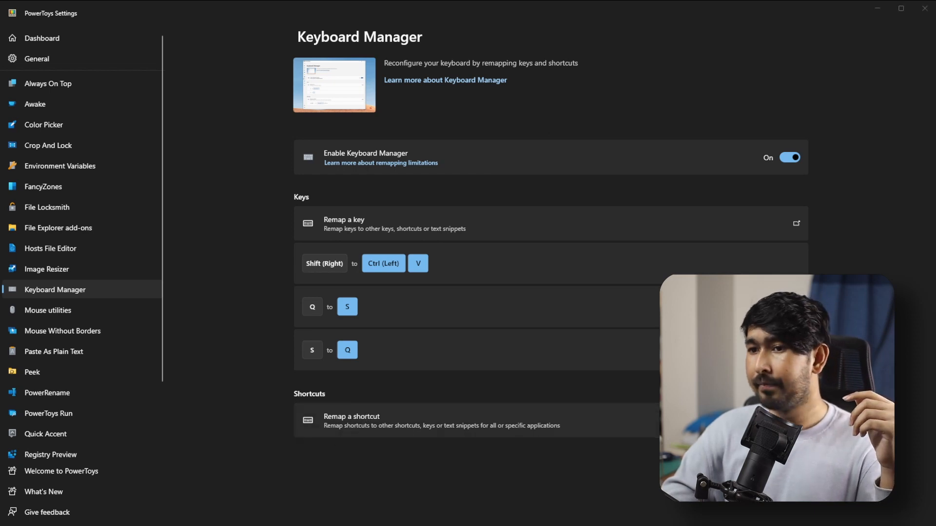
left_click(171, 208)
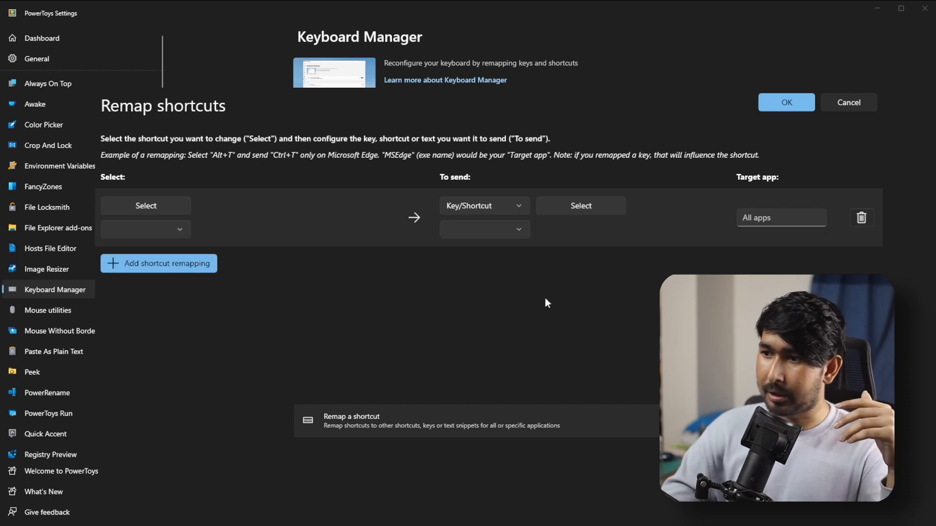
left_click(782, 222)
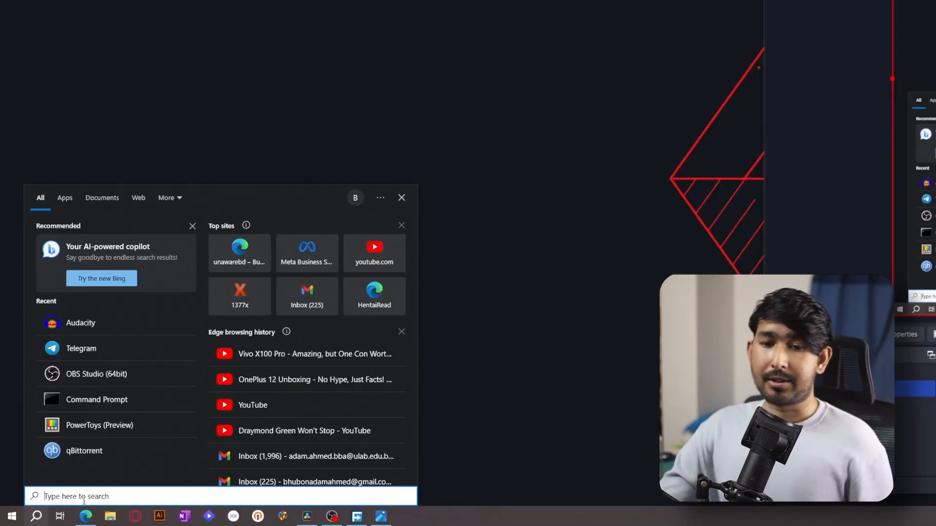
- Switch to Command Prompt and run tasklist to list the process names of running apps
type("cmd")
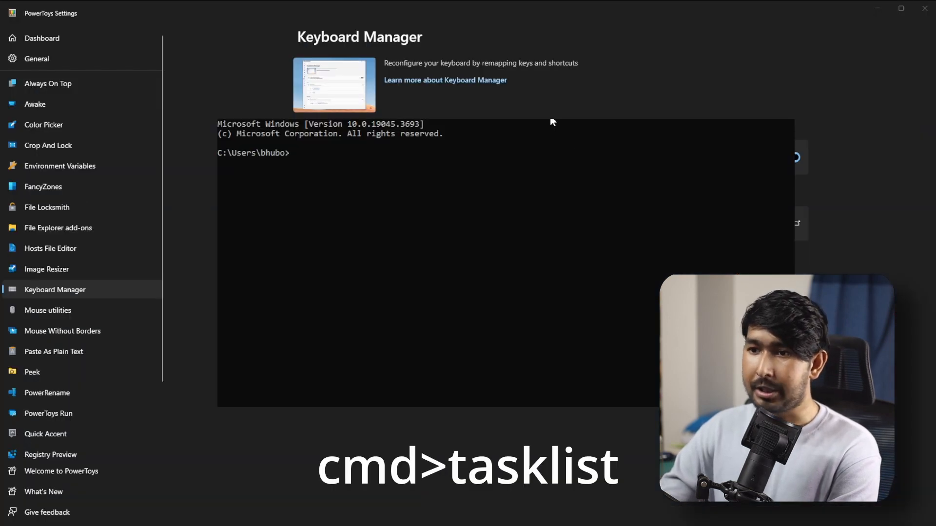
type("task")
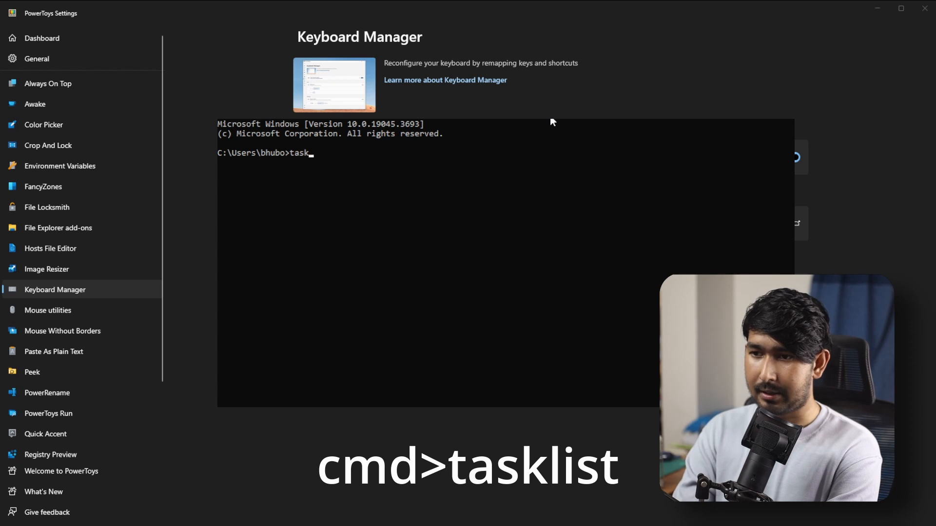
type("list")
key("Return")
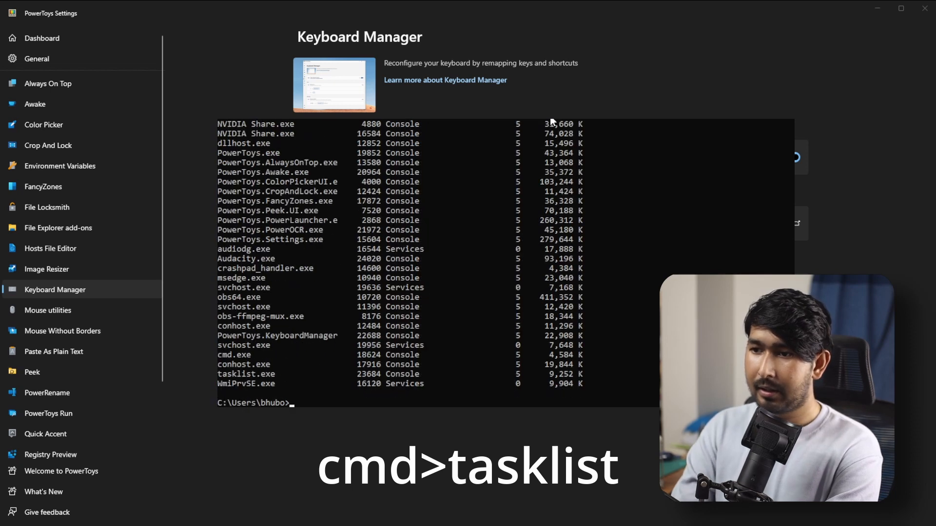